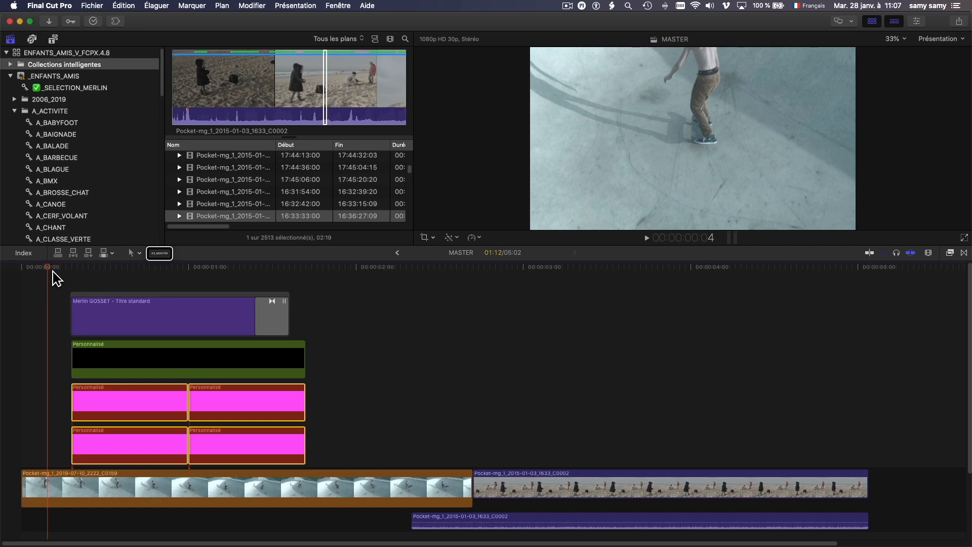
Play the MASTER timeline from the start and step through the title's opening frames.
key(space)
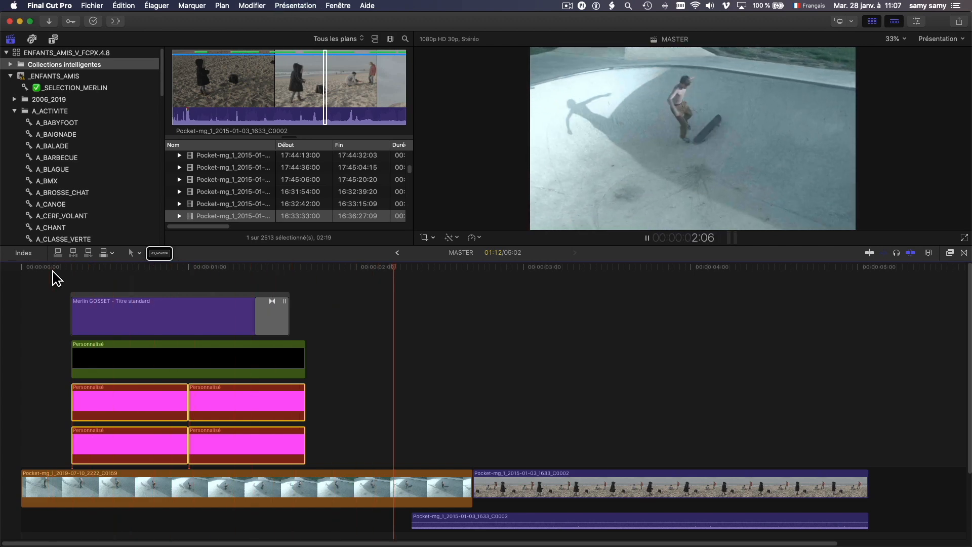
key(Home)
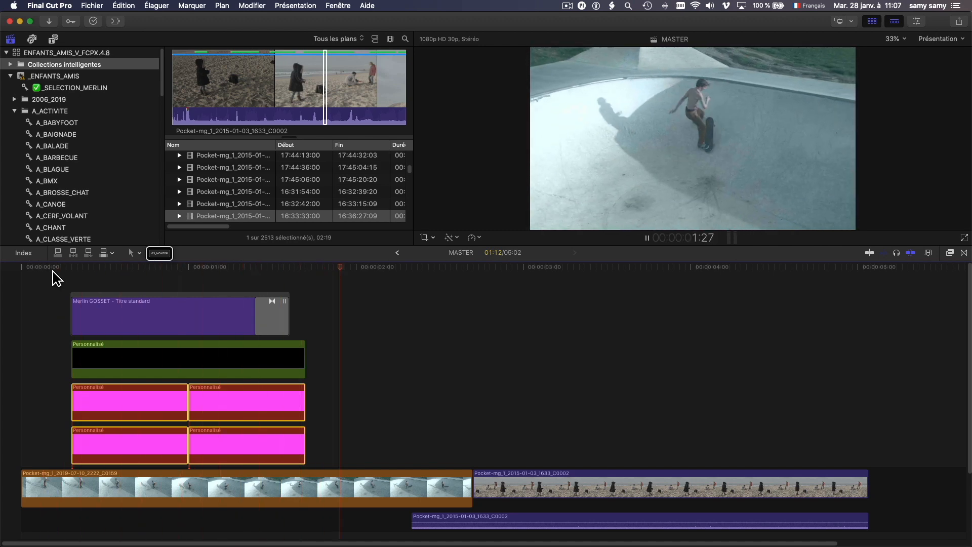
click(83, 268)
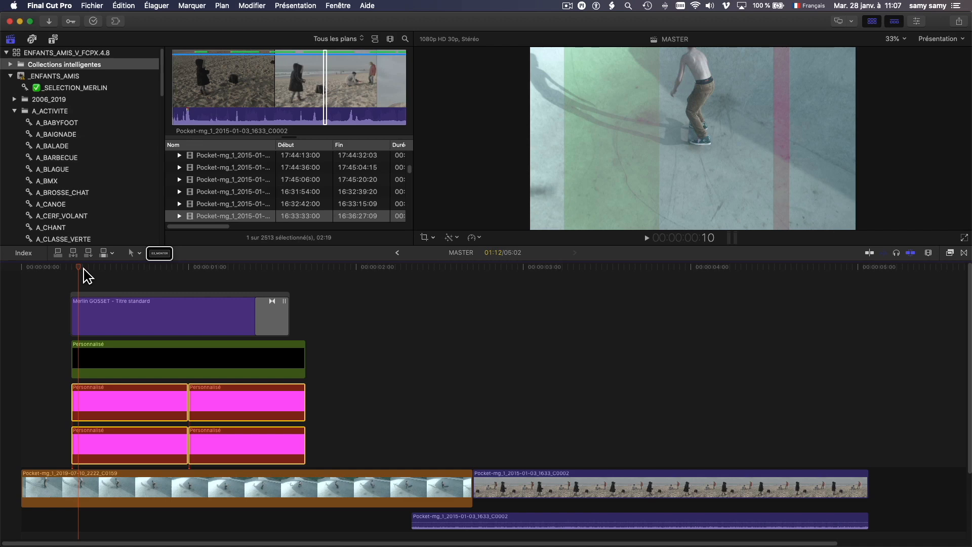
drag(84, 269, 123, 273)
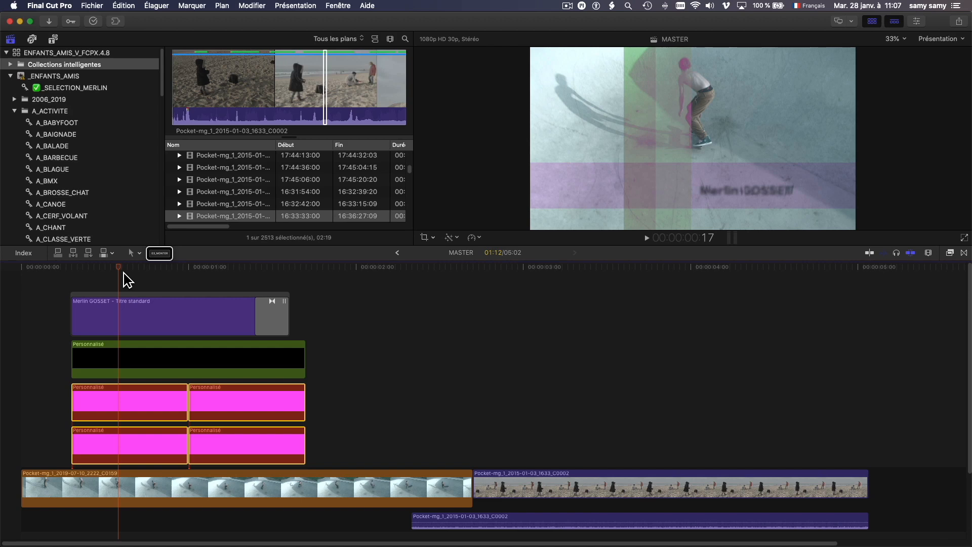
Inspect the green Personnalisé and pink clips, then compare the skate and beach shots.
click(161, 358)
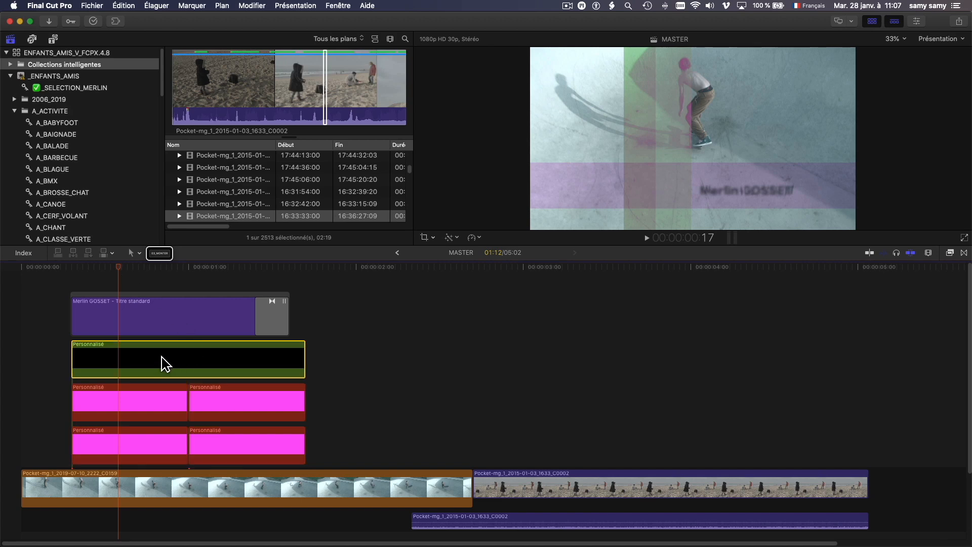
click(150, 405)
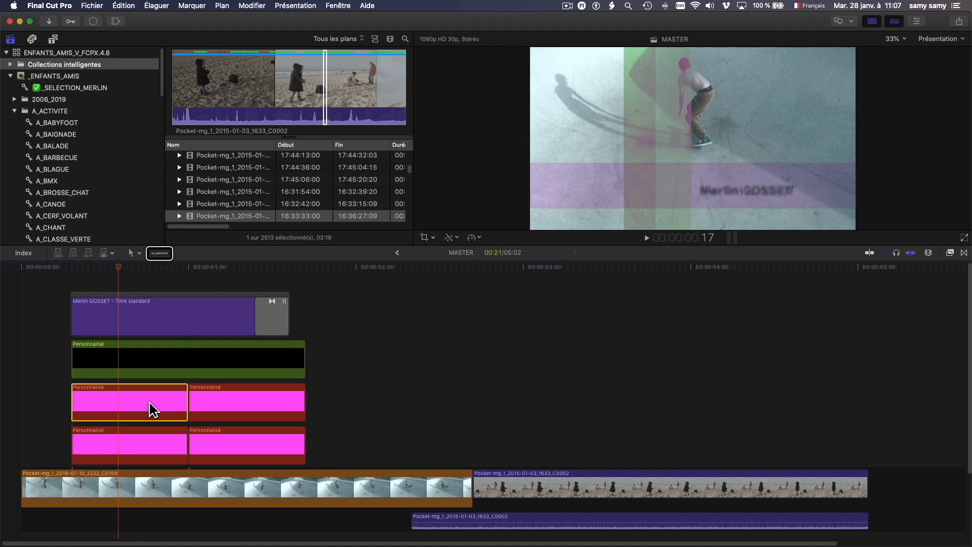
click(223, 405)
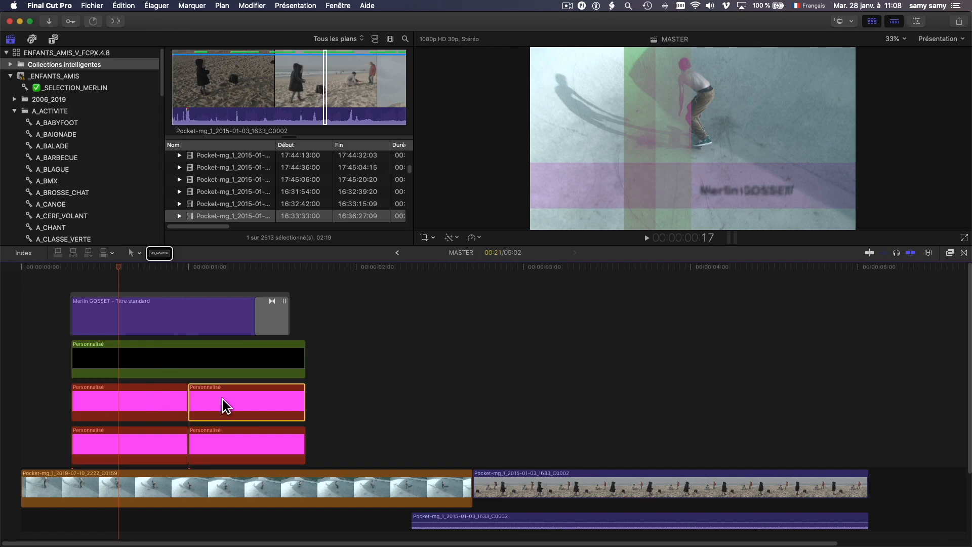
click(544, 269)
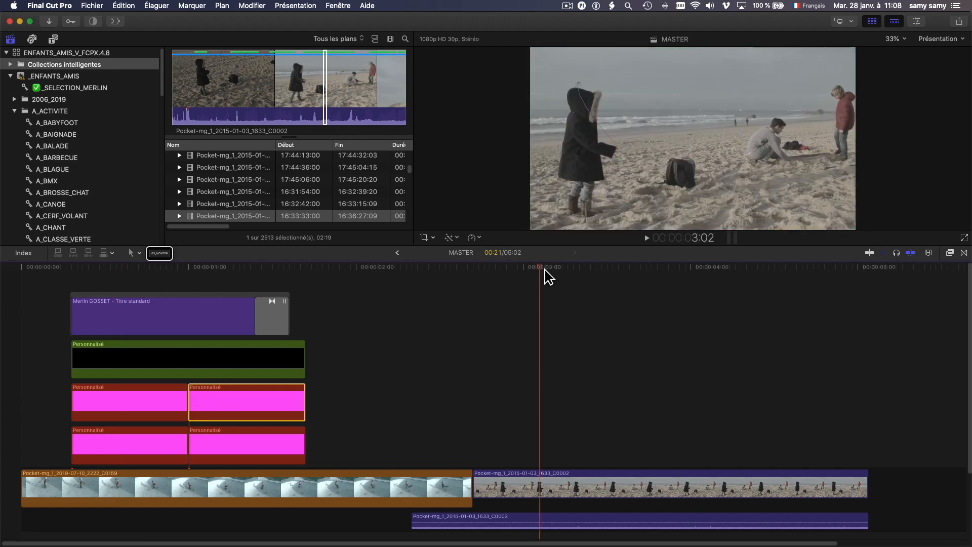
mouse_move(544, 268)
mouse_down()
mouse_move(553, 271)
mouse_move(538, 271)
mouse_up()
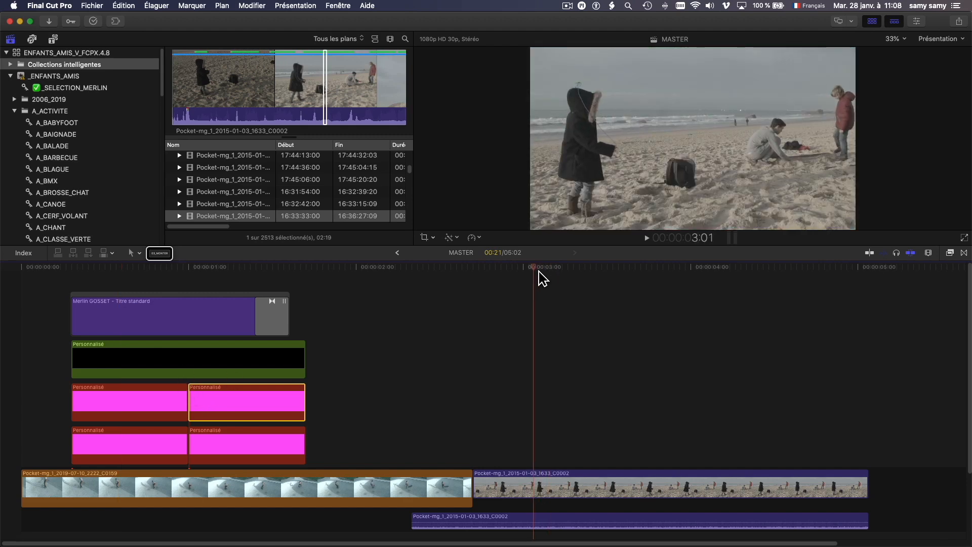
click(135, 268)
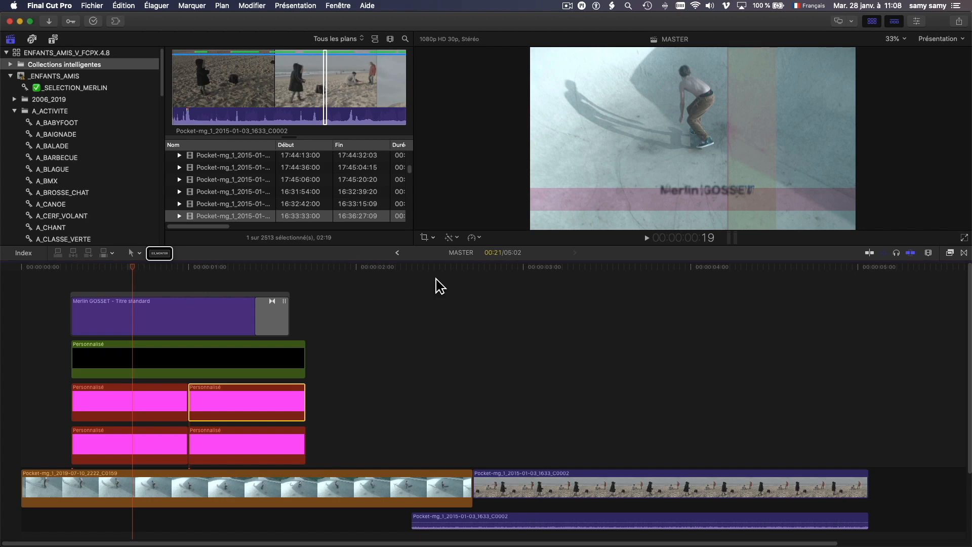
click(543, 274)
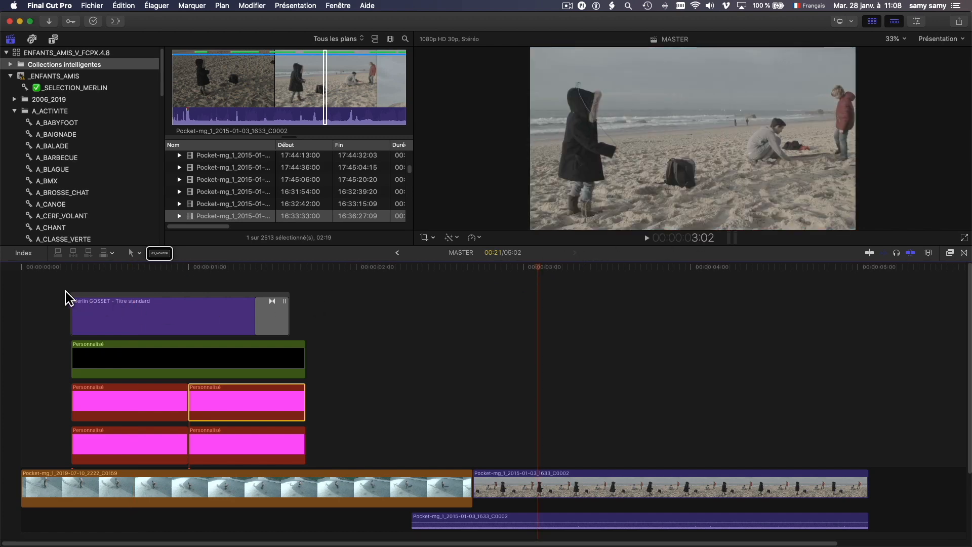
Marquee-select the title and its stacked clips and make compound clip SYNTHE_MASTER.
drag(66, 299, 313, 444)
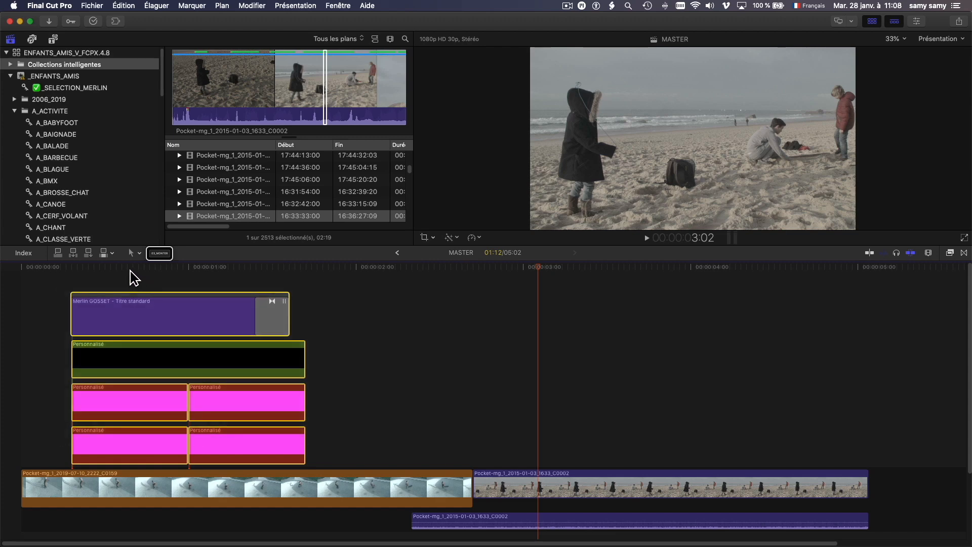
click(98, 267)
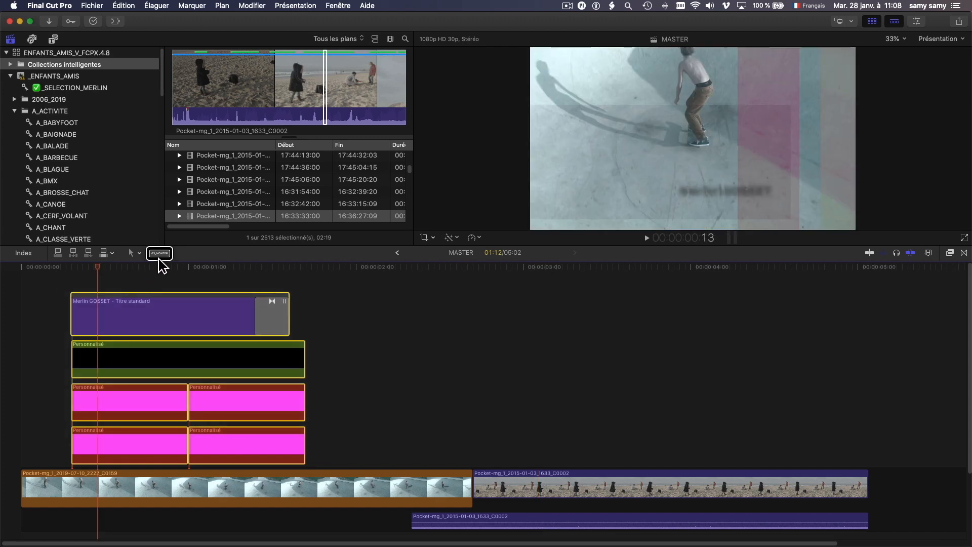
click(159, 253)
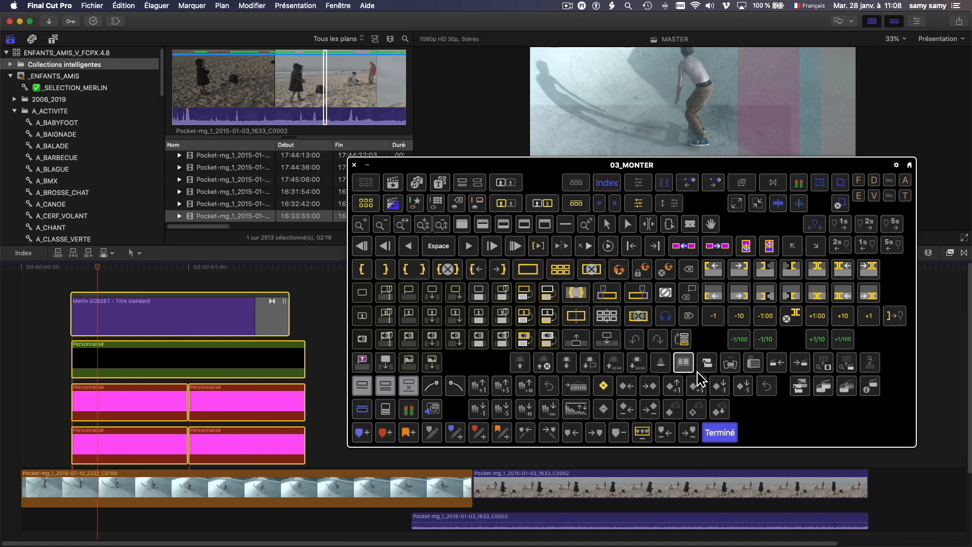
click(707, 369)
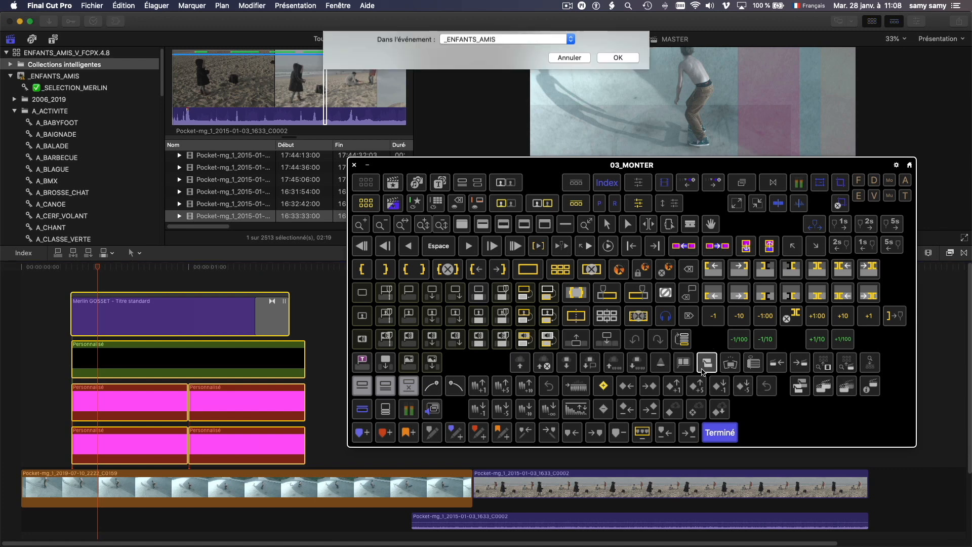
text(SY)
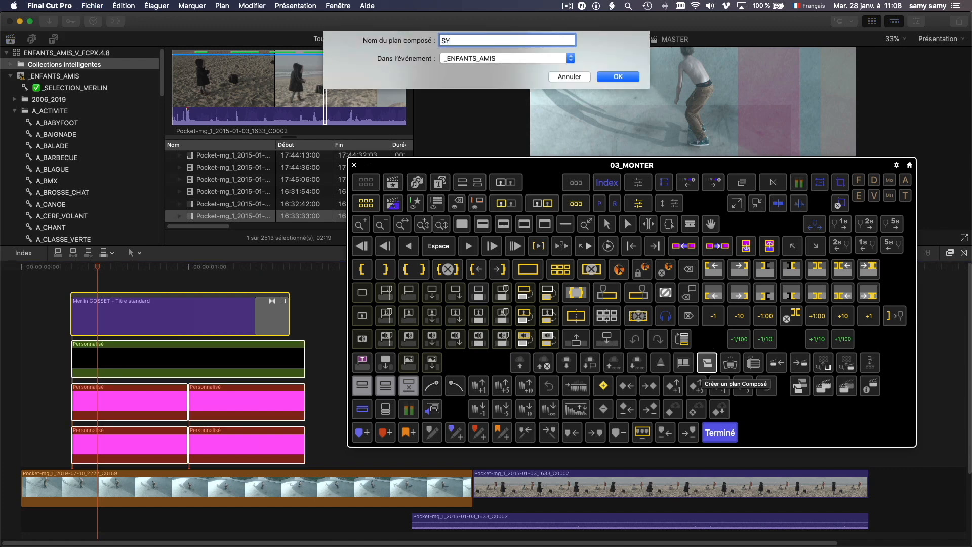
text(NTHE_MASTER)
key(Return)
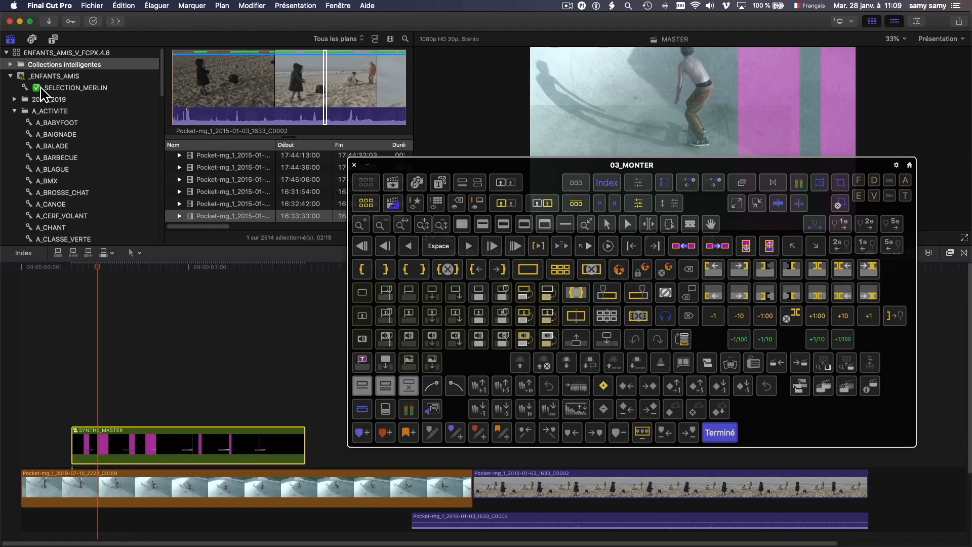
Expand Collections intelligentes, show T_COMPOSÉ, and open its search criteria.
scroll(46, 98, down, 5)
scroll(63, 108, up, 5)
click(11, 65)
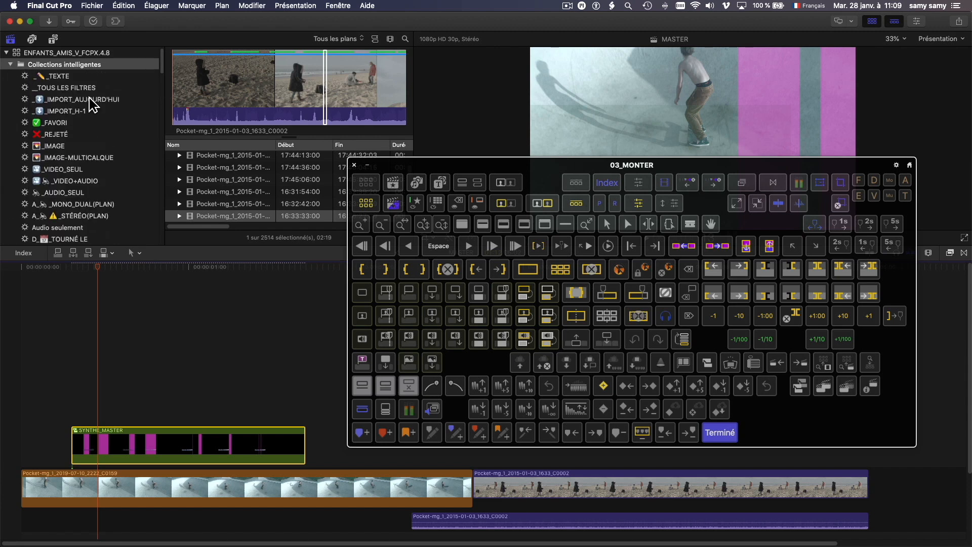
scroll(81, 117, down, 15)
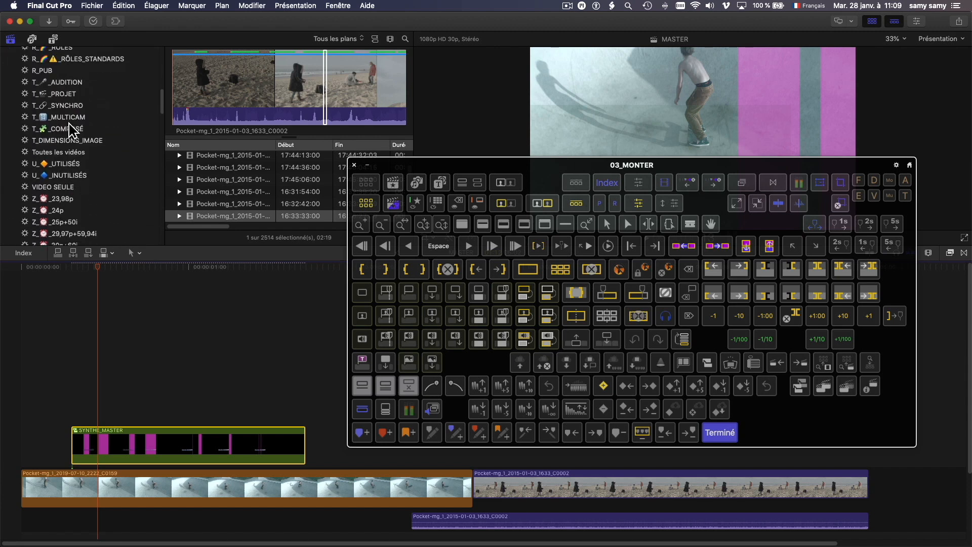
click(72, 130)
scroll(65, 142, up, 8)
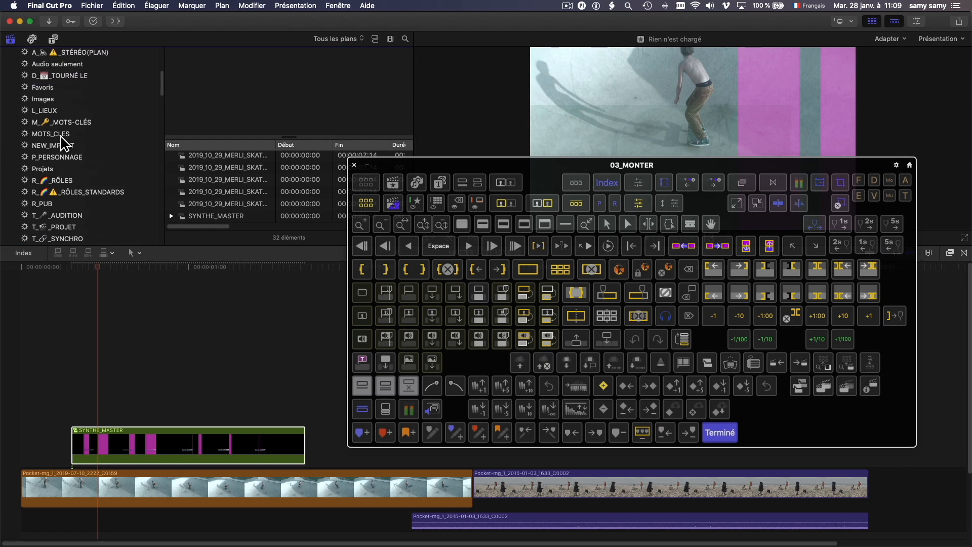
scroll(30, 150, down, 6)
double_click(26, 153)
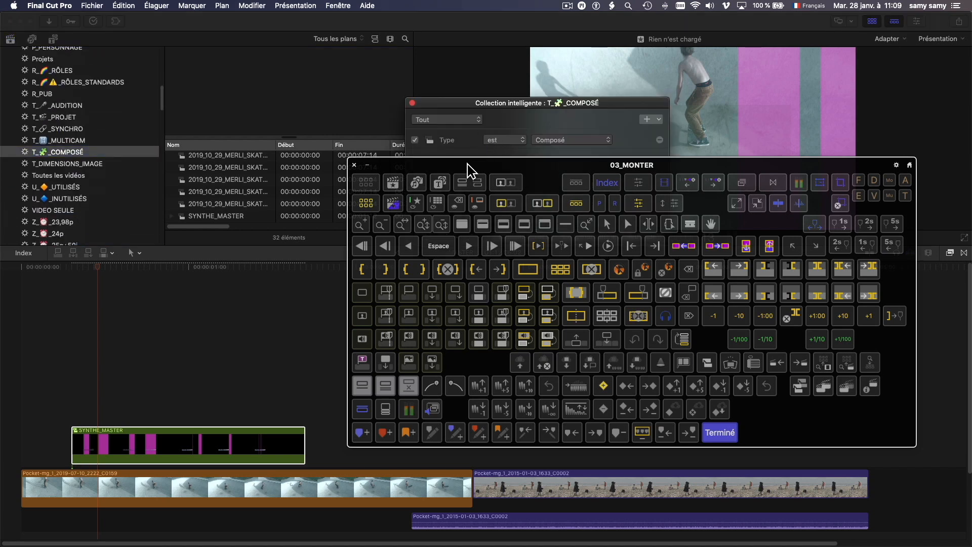
Try a second Type est Composé rule, remove it, and close the criteria window.
click(354, 164)
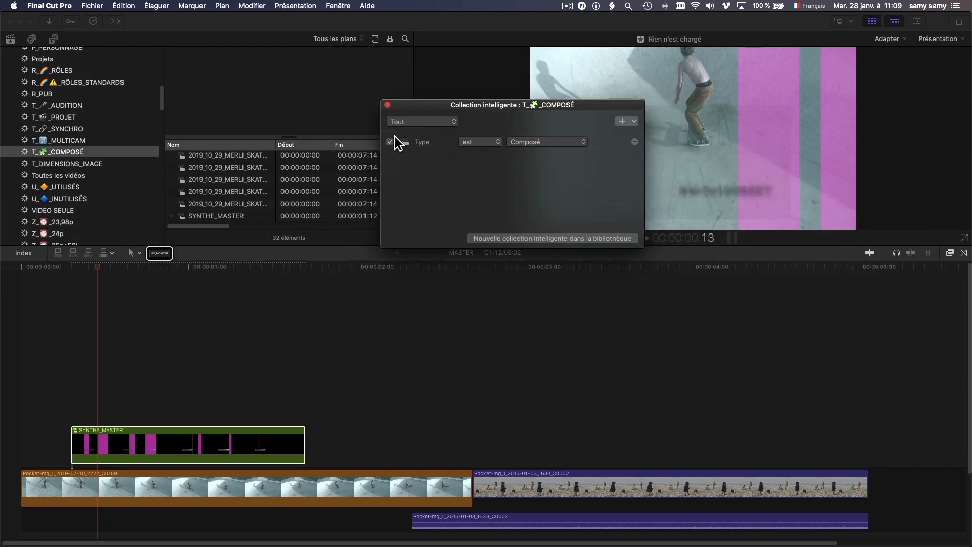
click(566, 145)
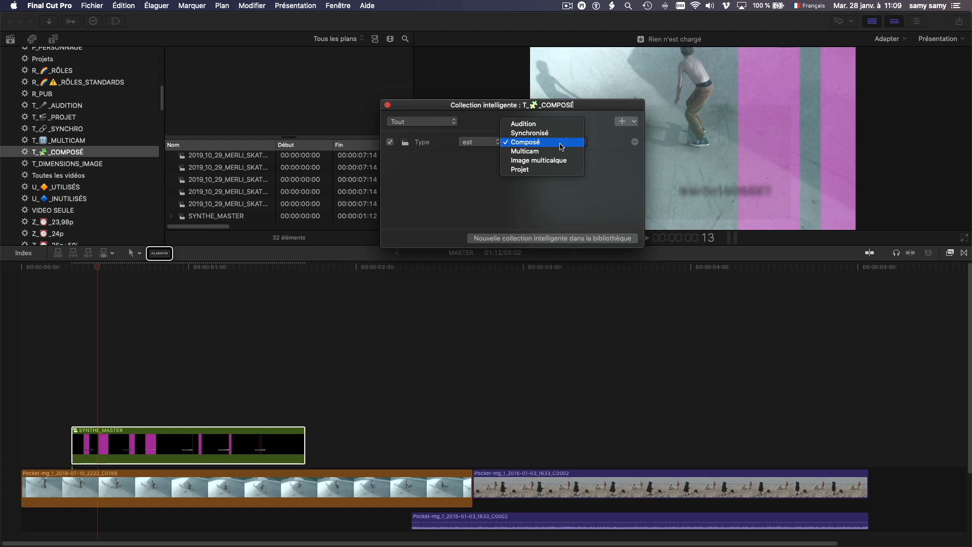
click(566, 144)
click(634, 122)
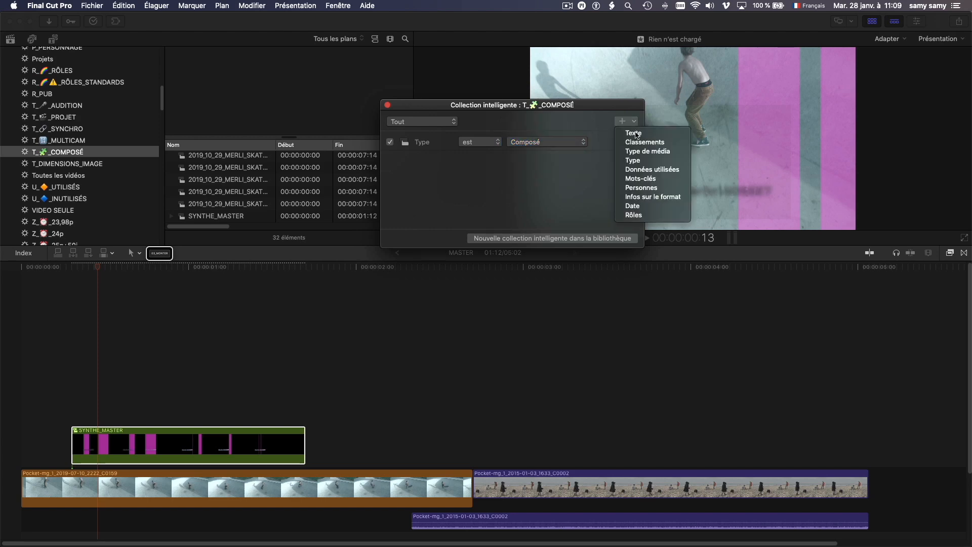
click(637, 161)
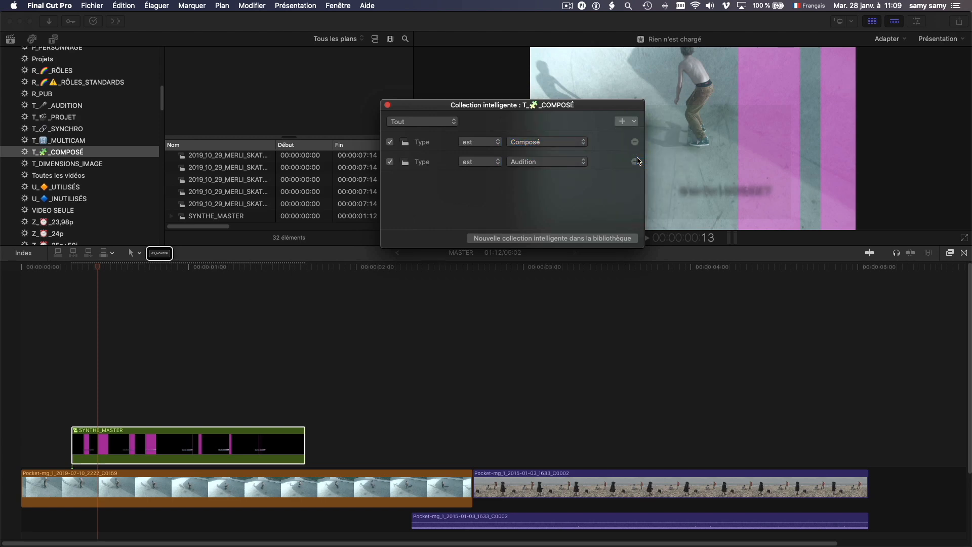
click(561, 161)
click(554, 180)
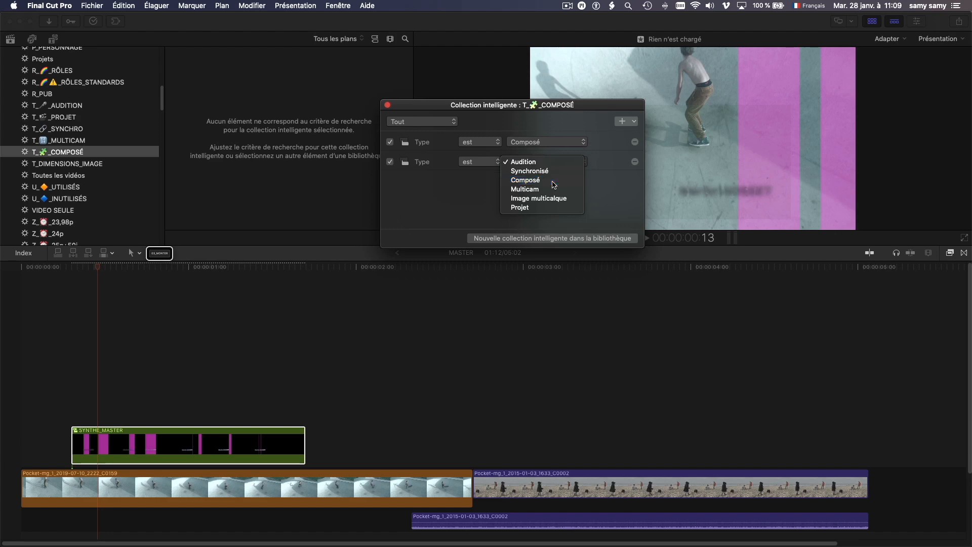
click(634, 162)
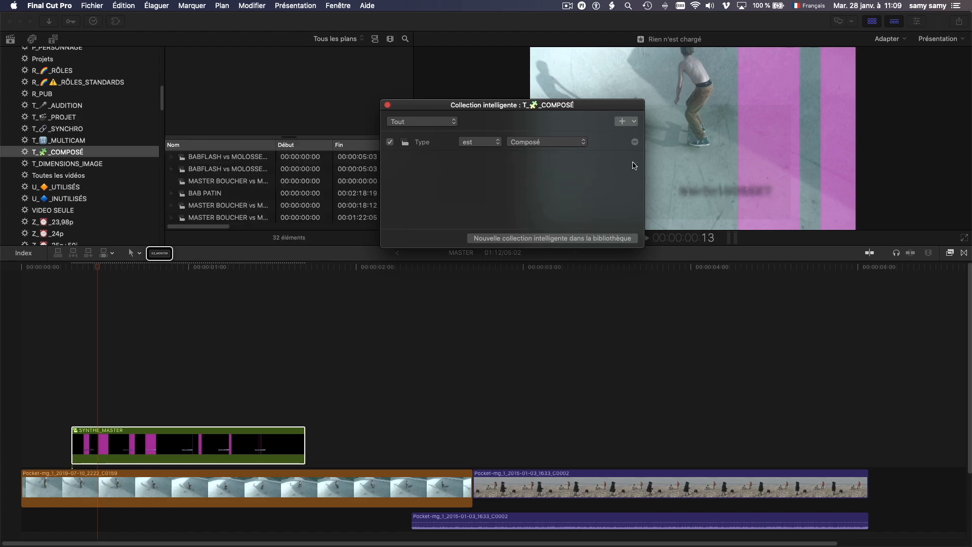
click(387, 106)
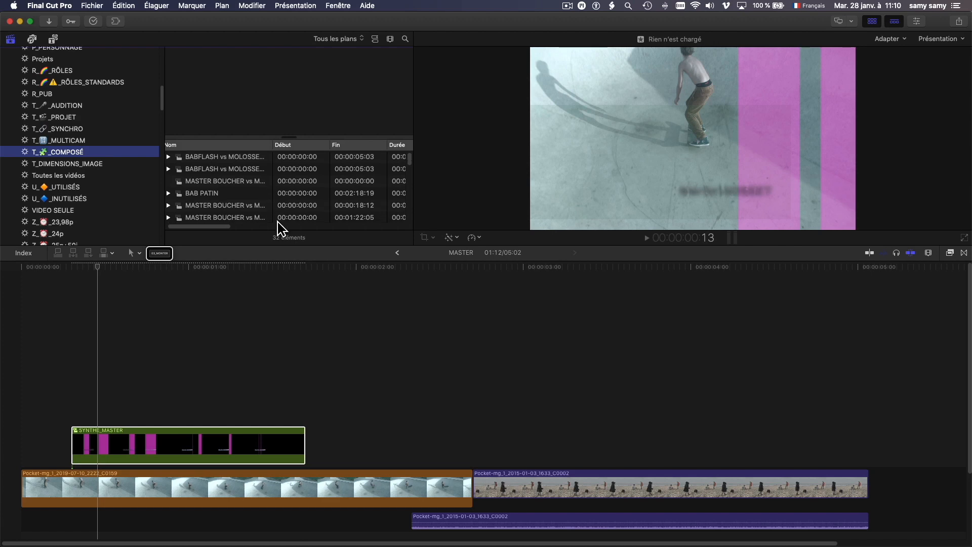
Drag the browser/timeline divider down and scroll through the 32 compound clips.
drag(284, 253, 286, 395)
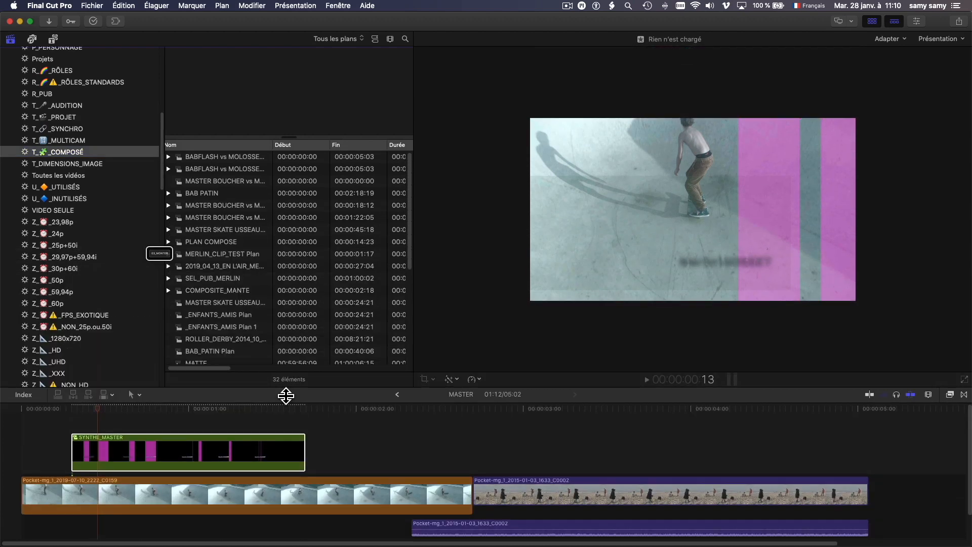
scroll(240, 249, down, 10)
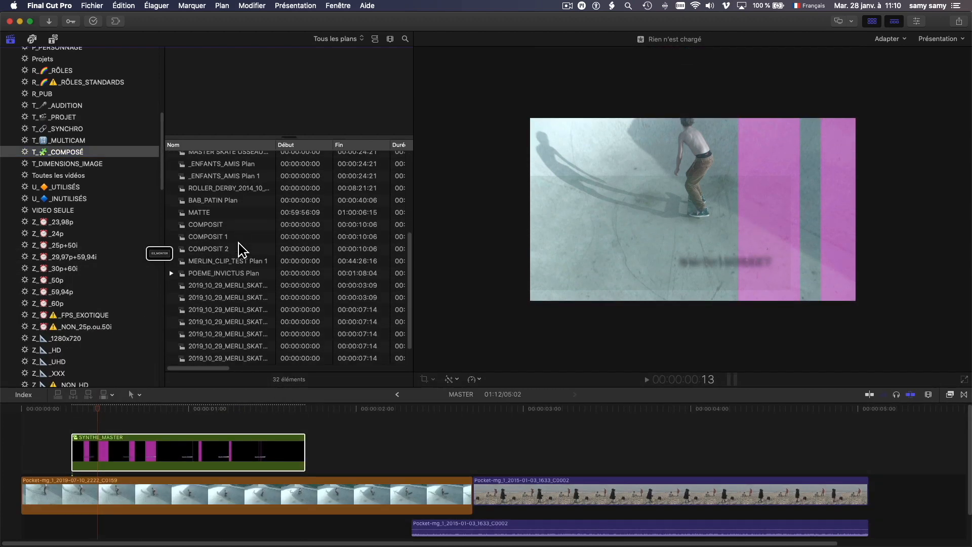
scroll(239, 243, up, 10)
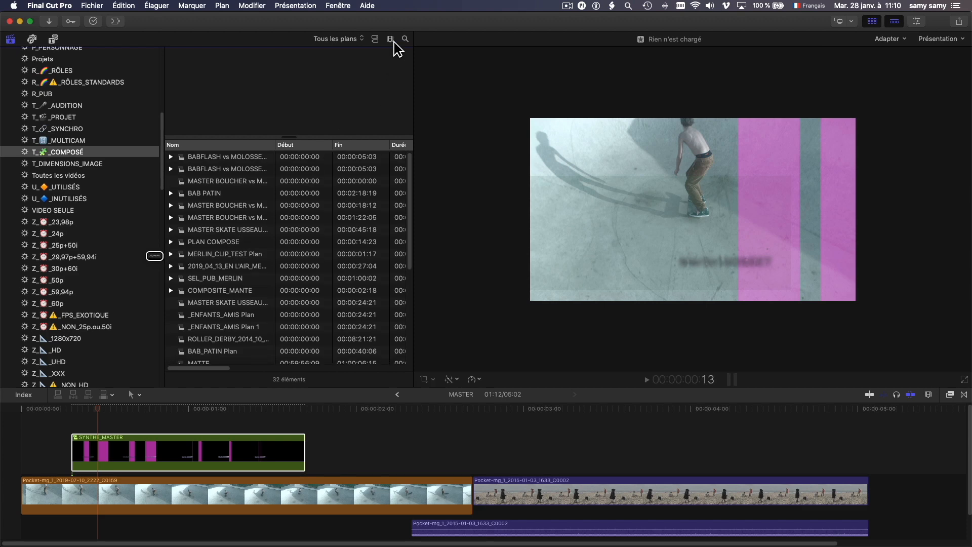
Group T_COMPOSÉ clips by Contenu créé and select SYNTHE_MASTER under 28 janv. 2020.
click(10, 153)
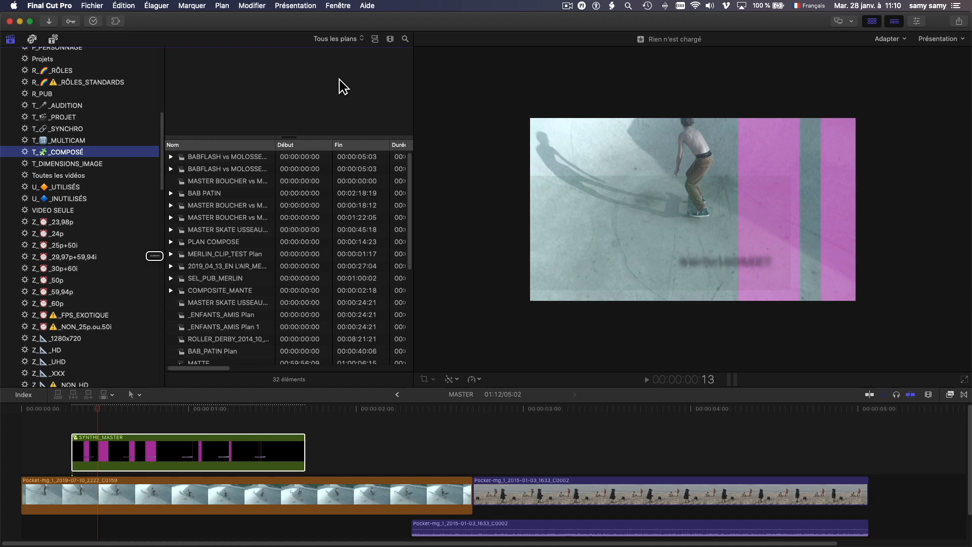
click(390, 39)
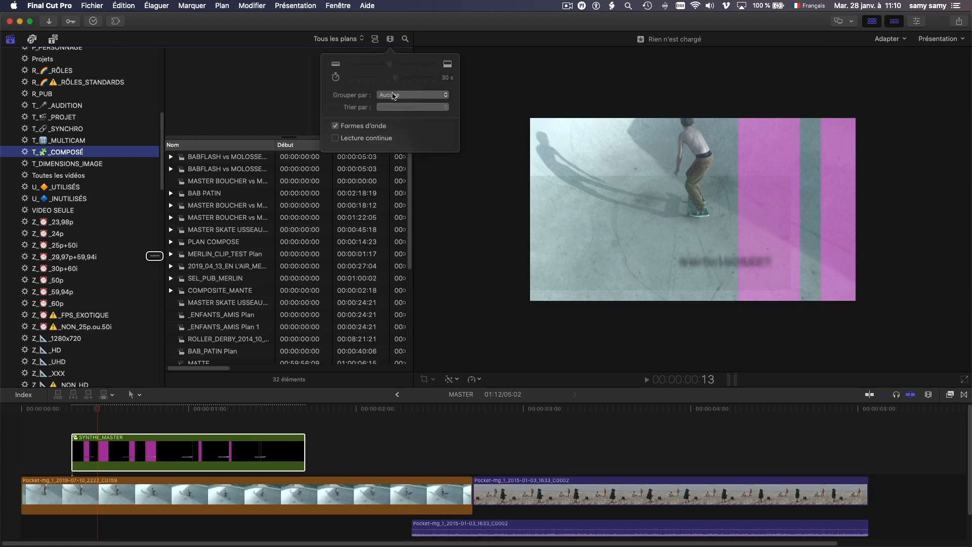
click(393, 95)
click(396, 110)
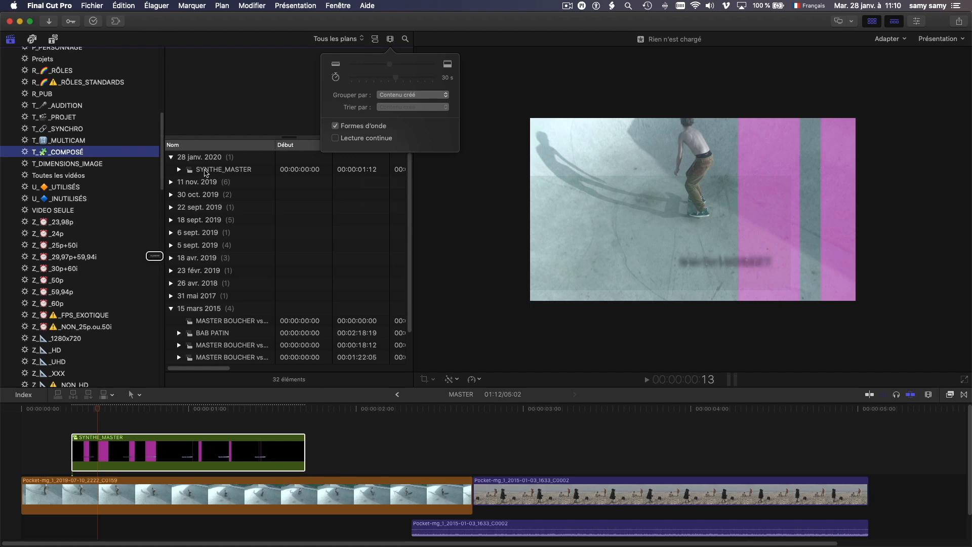
click(210, 172)
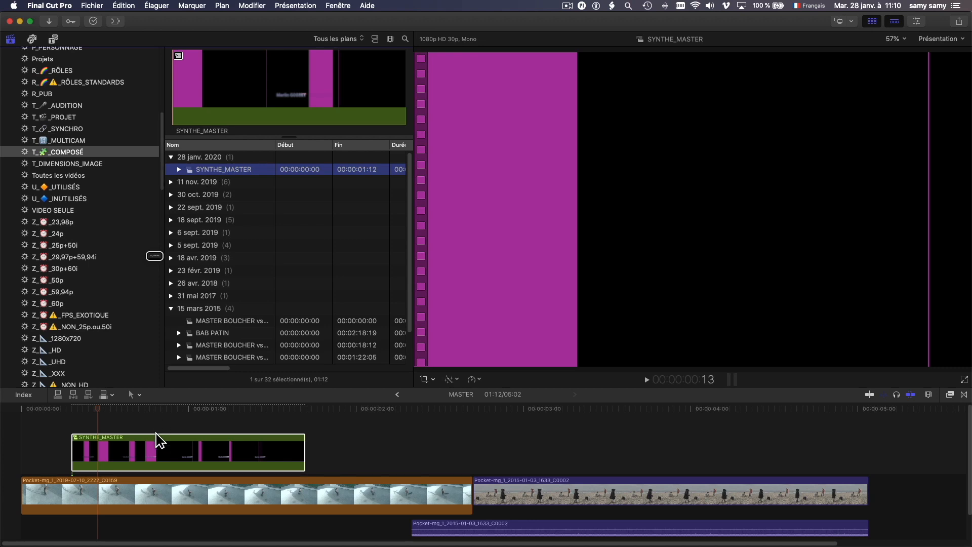
Reselect SYNTHE_MASTER and sort the date groups in Ordre décroissant.
click(154, 446)
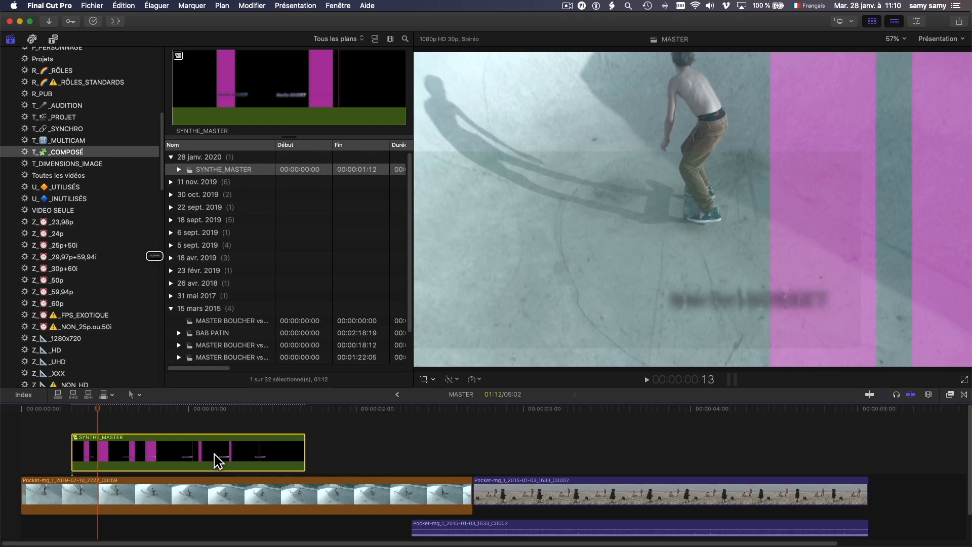
click(196, 173)
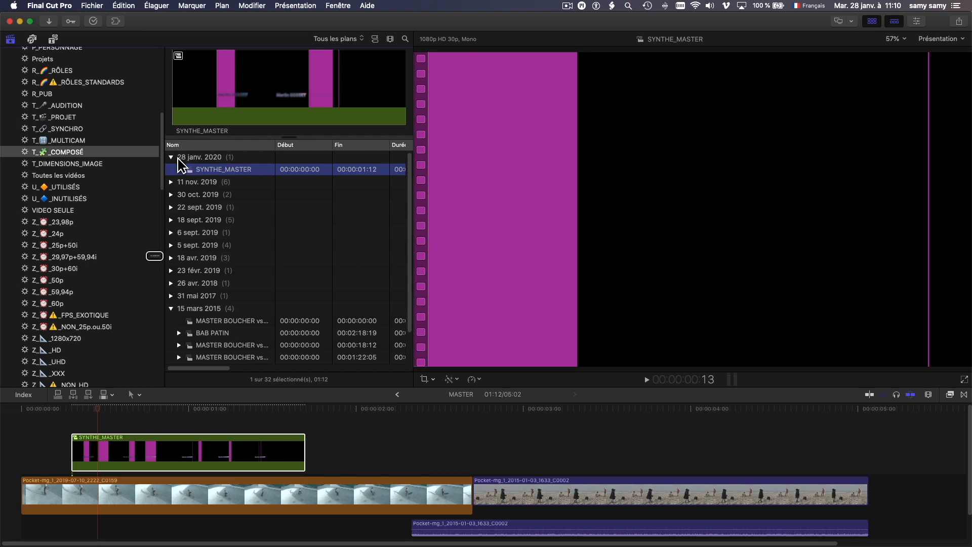
click(390, 38)
click(405, 95)
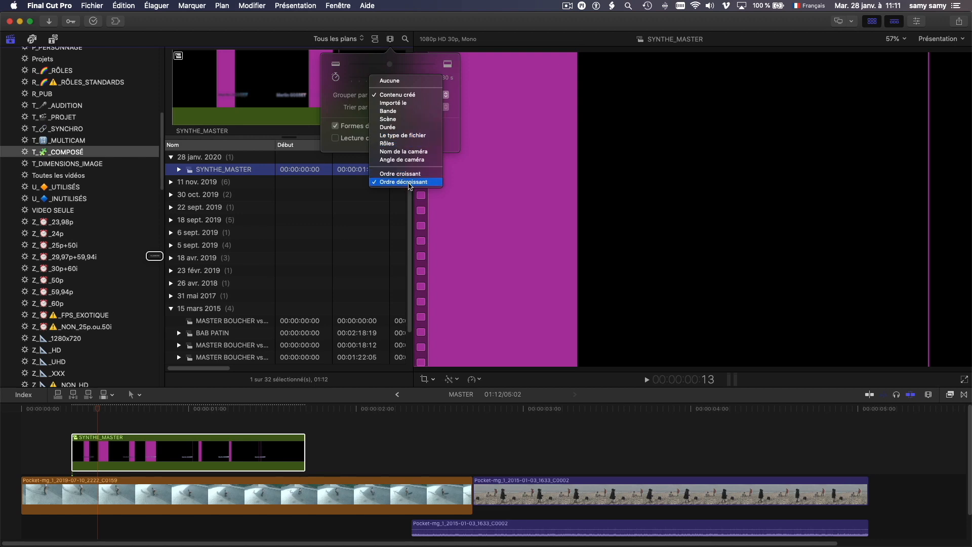
click(409, 182)
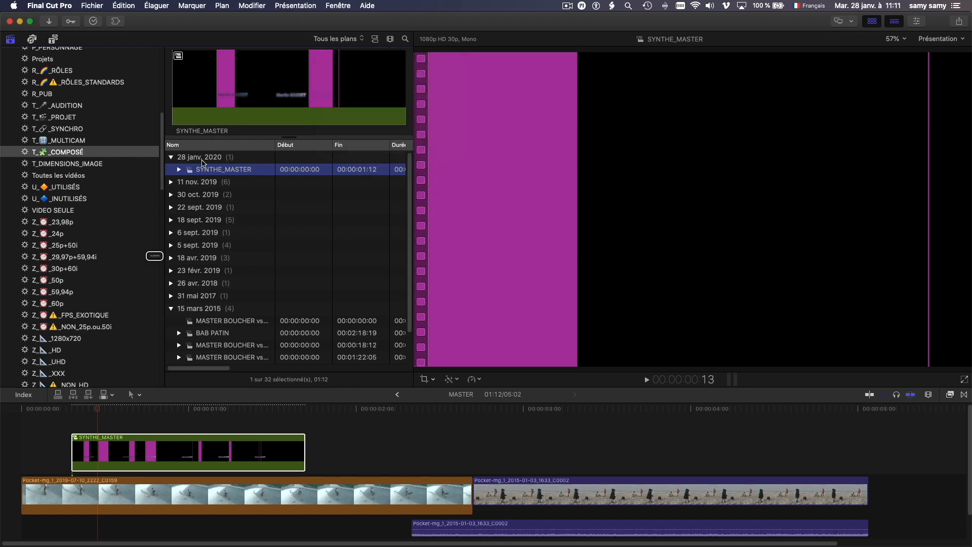
Collapse the 15 mars 2015 and 10 déc. 2014 groups; park the playhead on the beach footage.
click(171, 309)
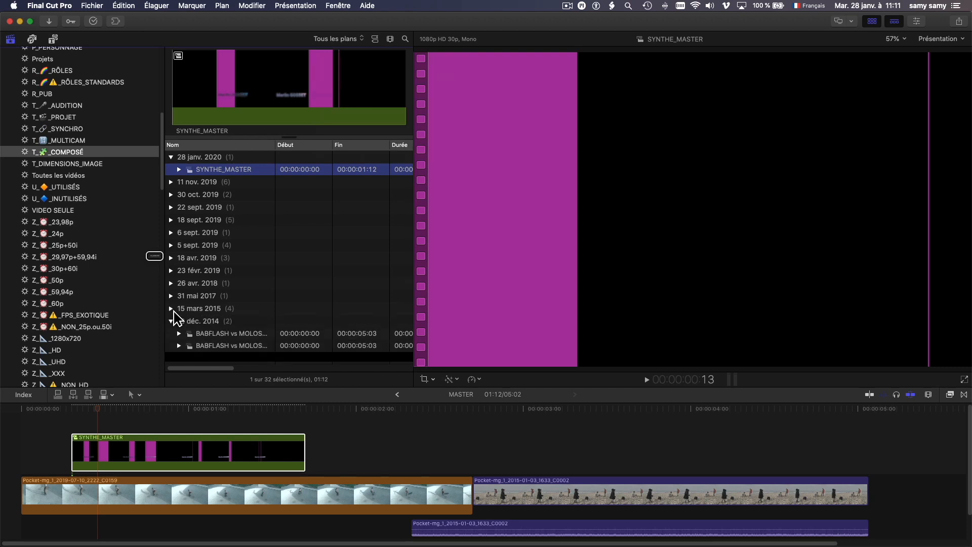
click(171, 320)
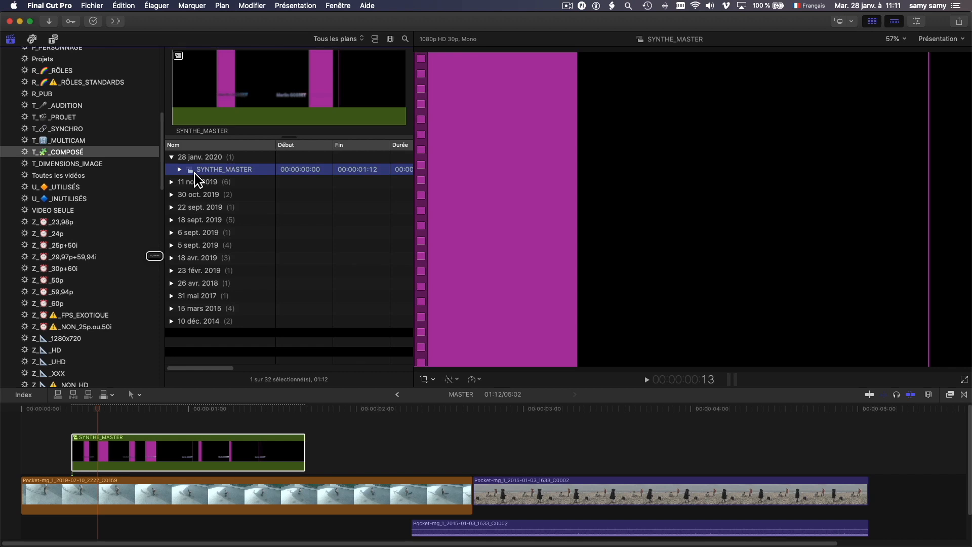
click(525, 412)
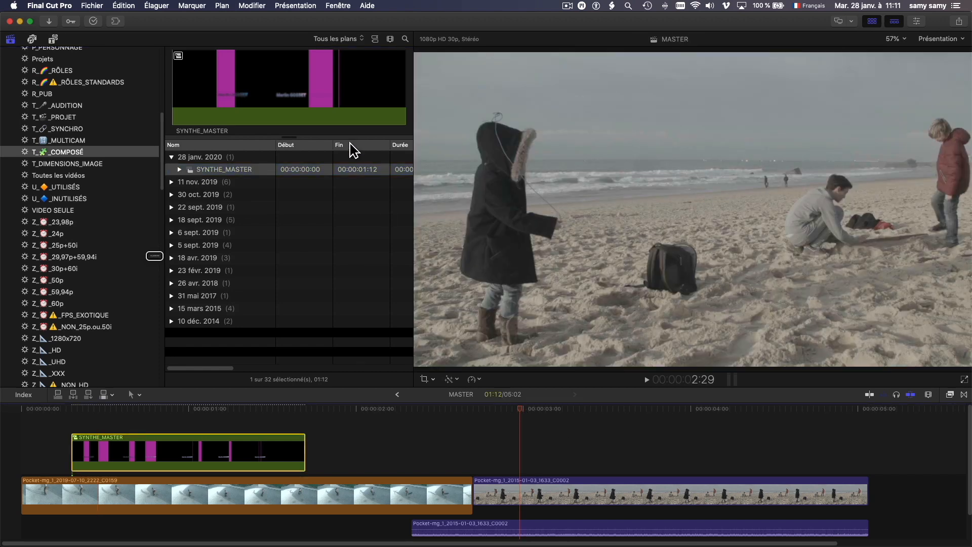
Connect SYNTHE_MASTER over the beach clip with Q and play it from 00:00:03:04.
click(295, 88)
key(q)
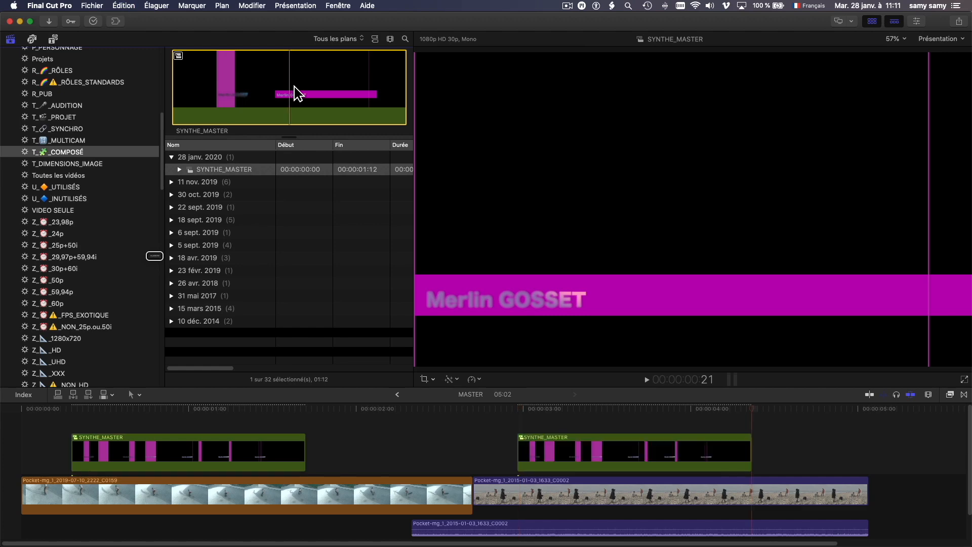
click(551, 409)
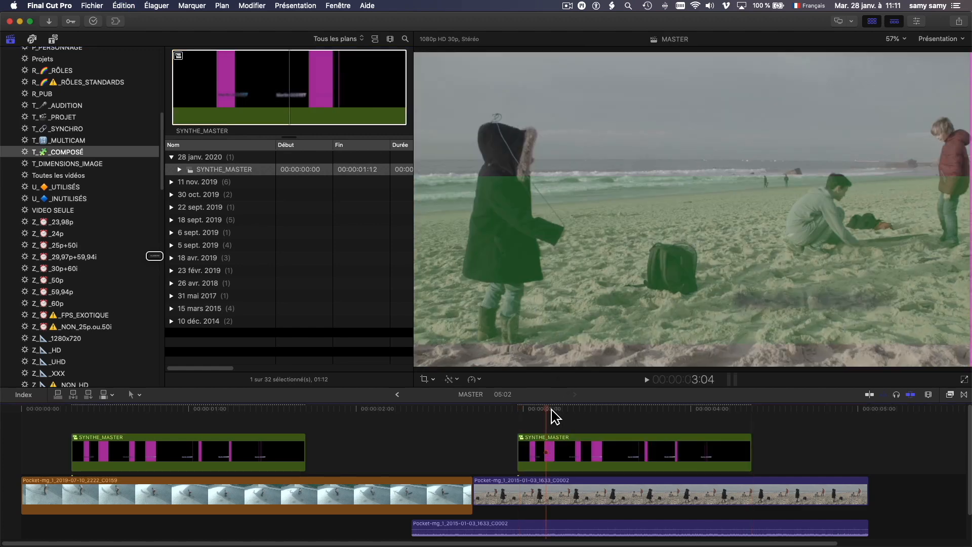
key(space)
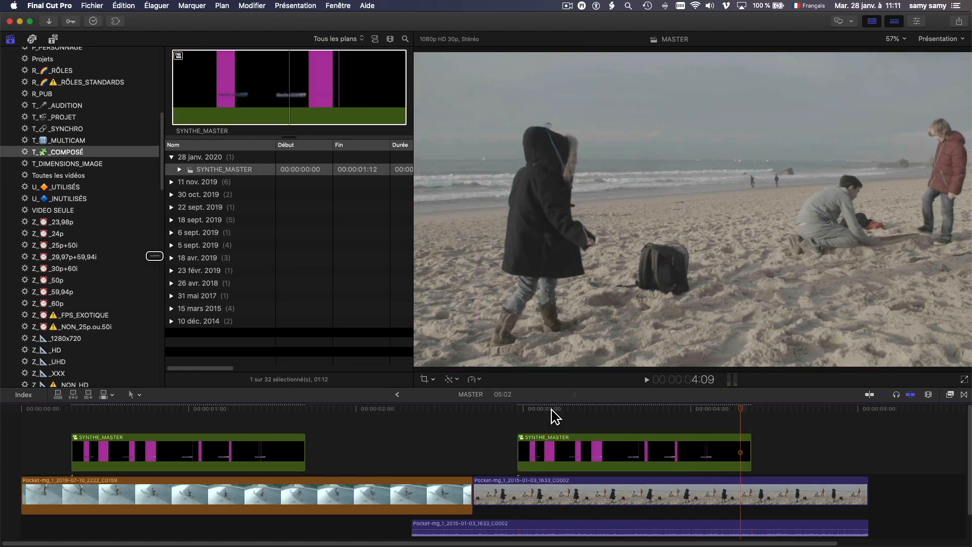
Replay the magenta titles from about 00:00:03:00, leaving the playhead at 00:00:03:16.
click(521, 410)
key(space)
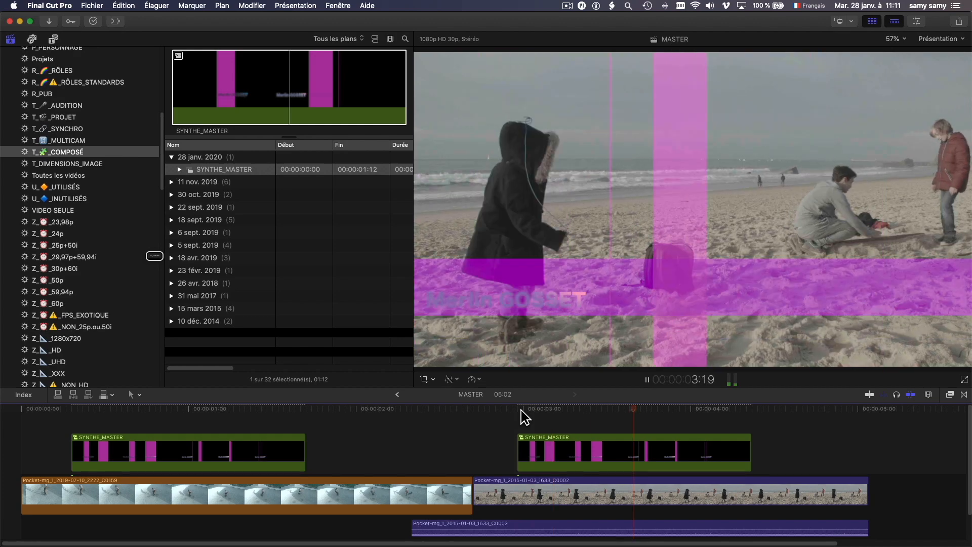
click(533, 409)
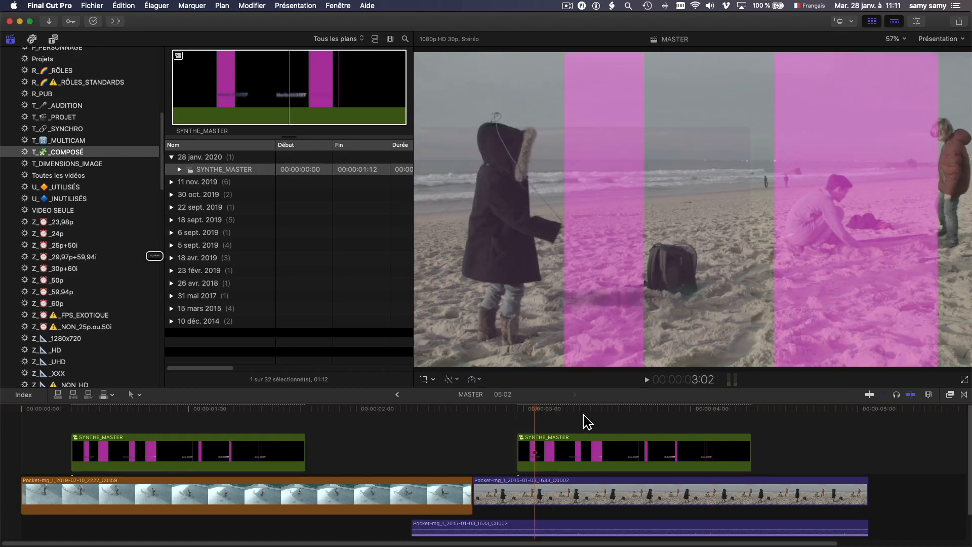
click(616, 410)
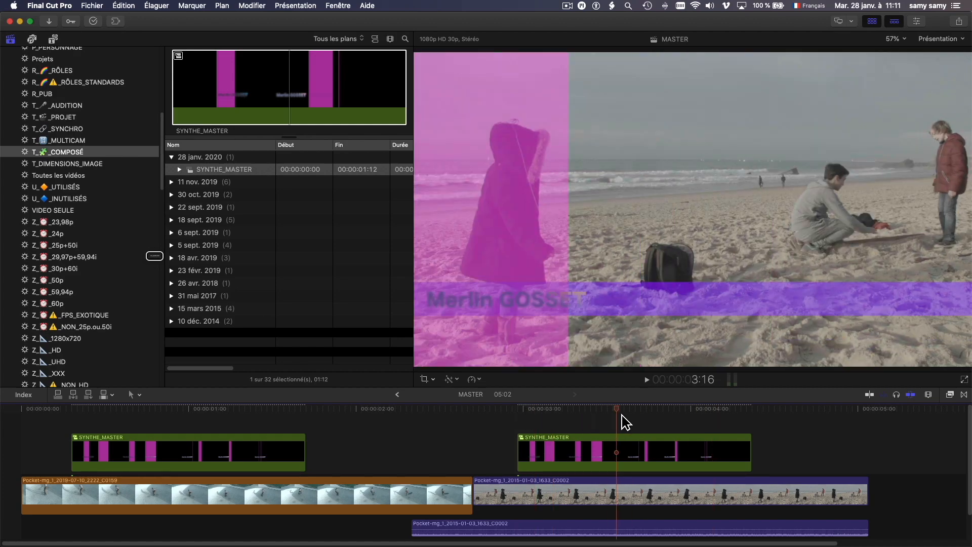
Inside SYNTHE_MASTER, retype the title text with a new person's name, then return to MASTER.
double_click(626, 466)
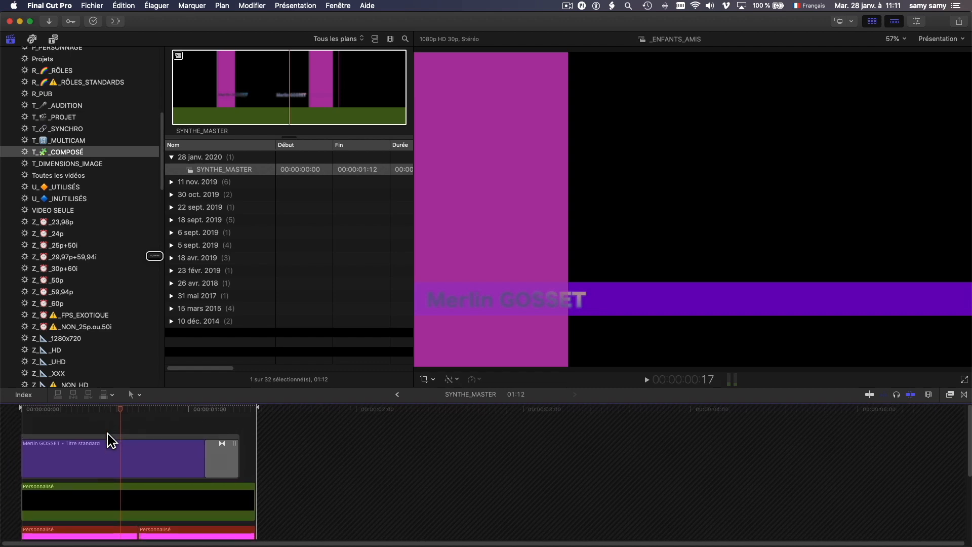
click(101, 468)
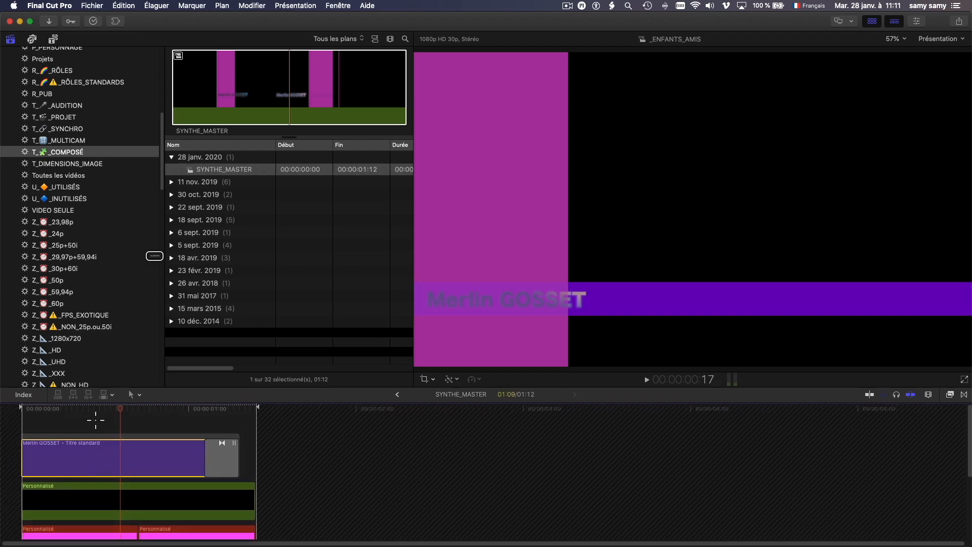
click(89, 416)
click(130, 458)
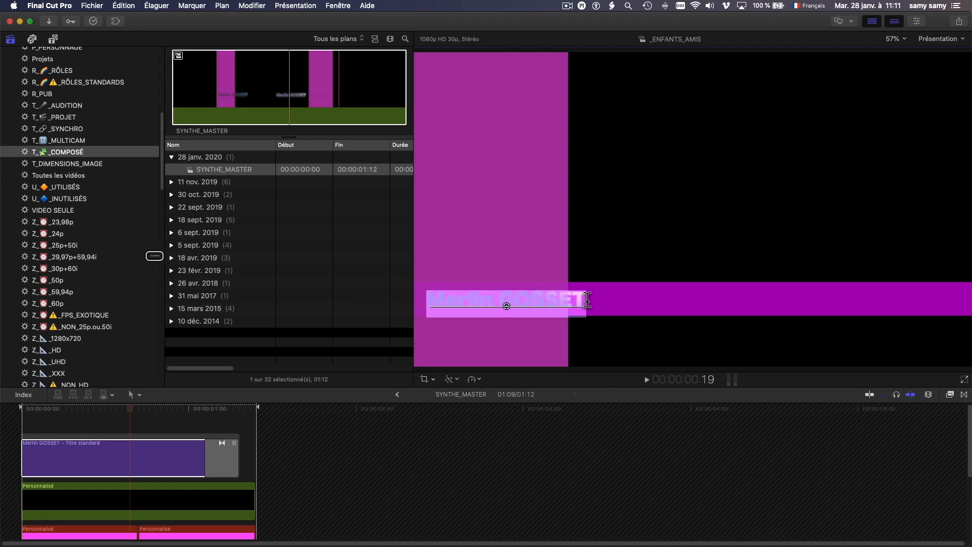
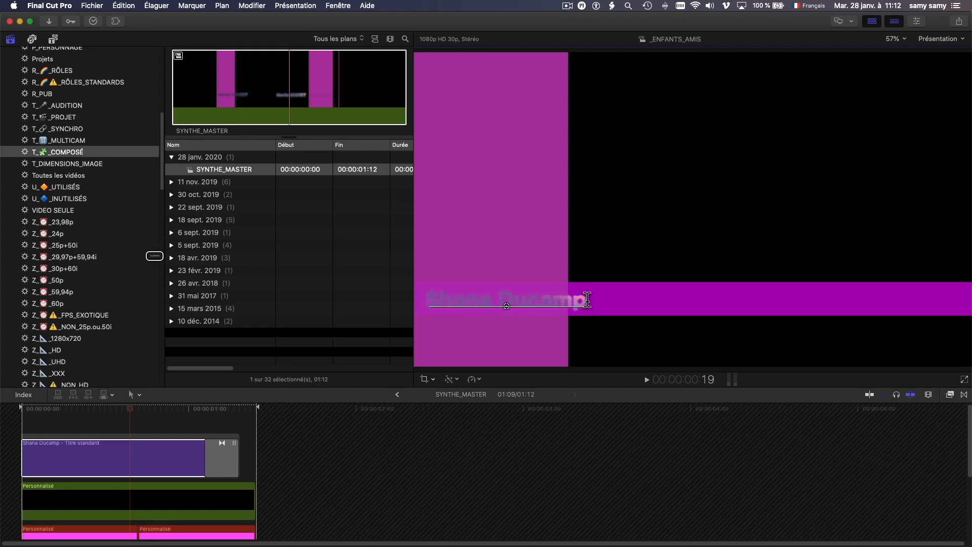
click(404, 398)
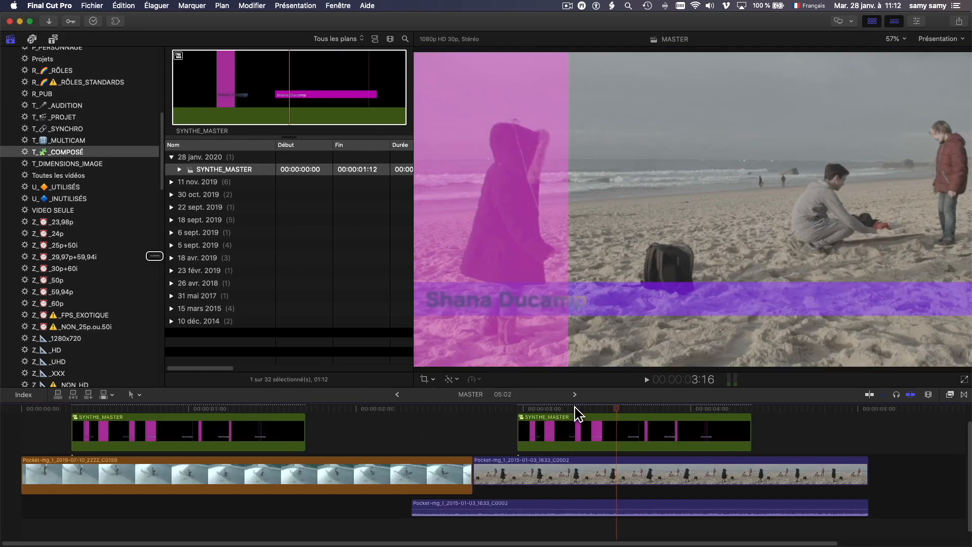
drag(569, 414, 617, 424)
click(163, 409)
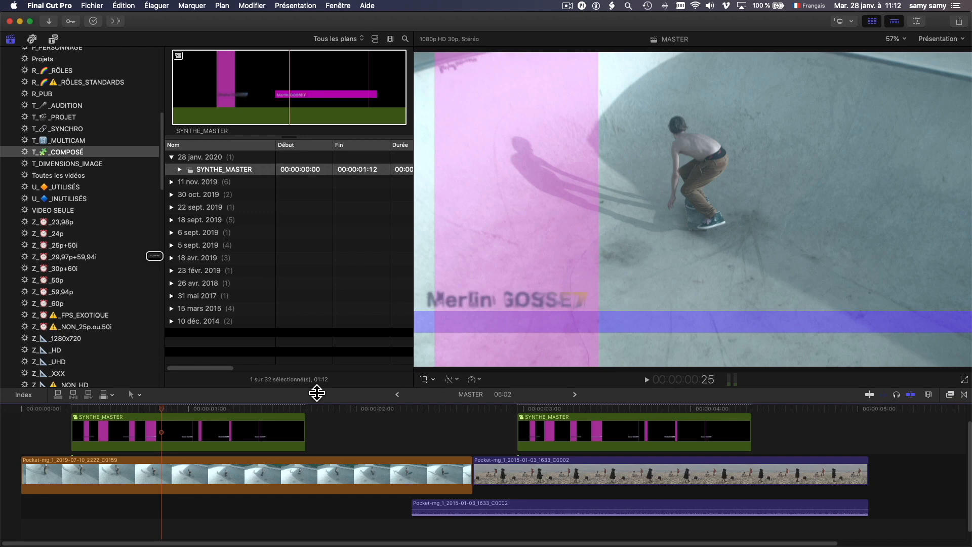
click(178, 409)
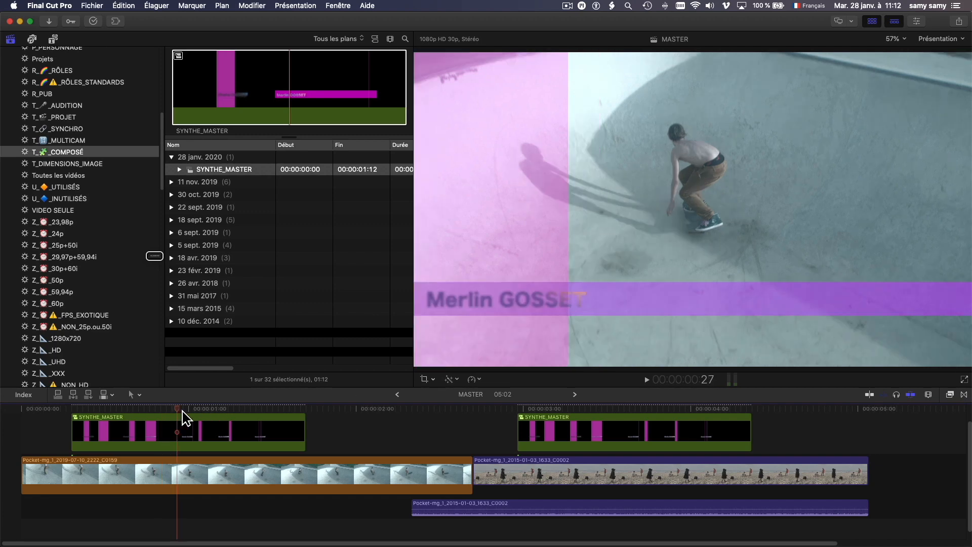
click(564, 409)
drag(566, 409, 623, 414)
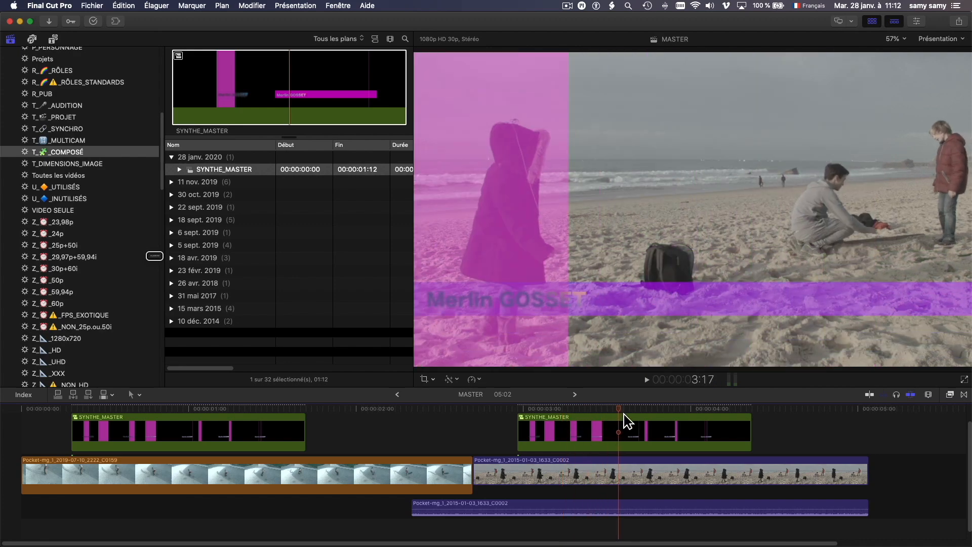
click(226, 409)
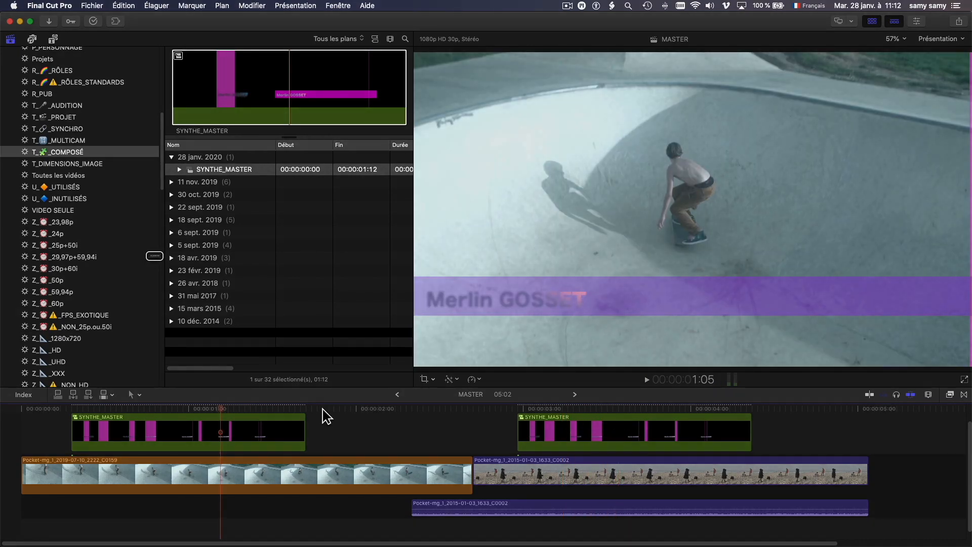
click(563, 421)
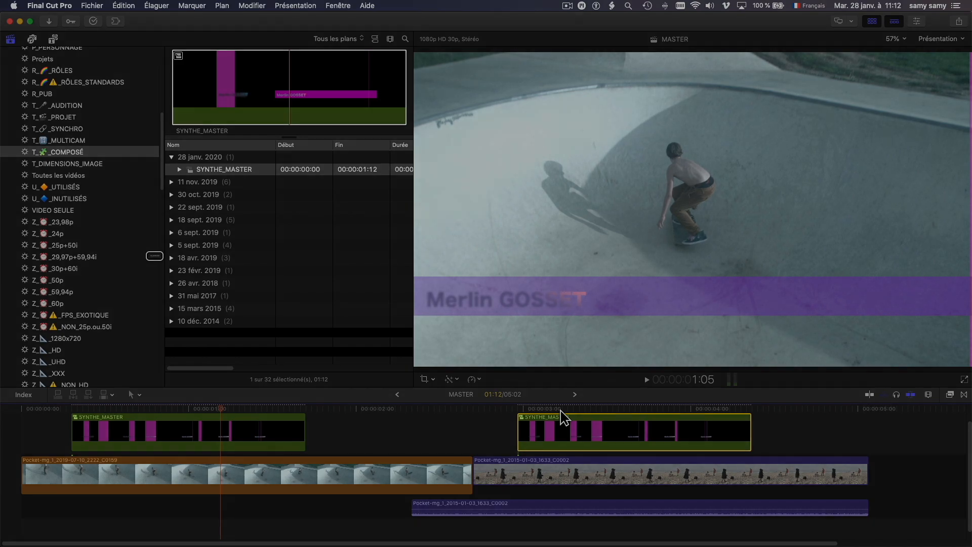
click(559, 410)
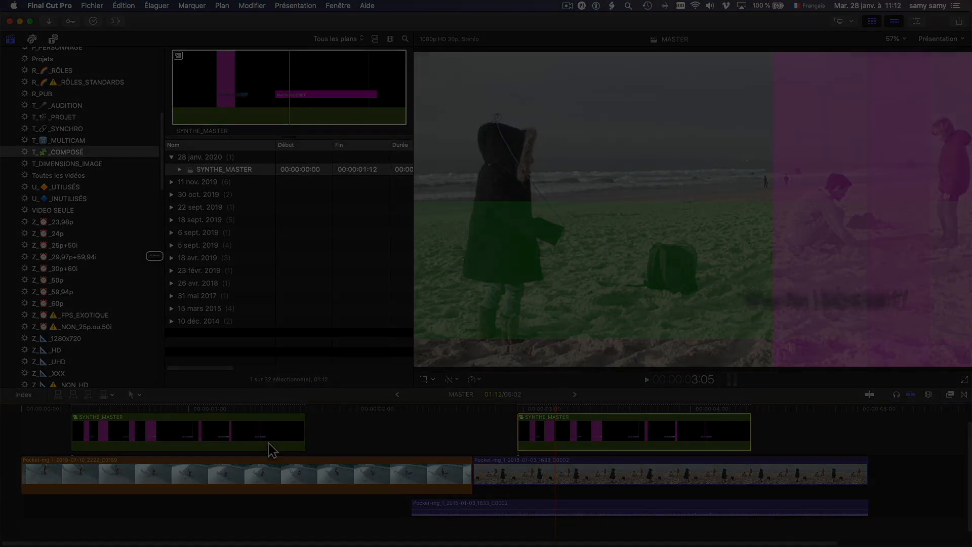